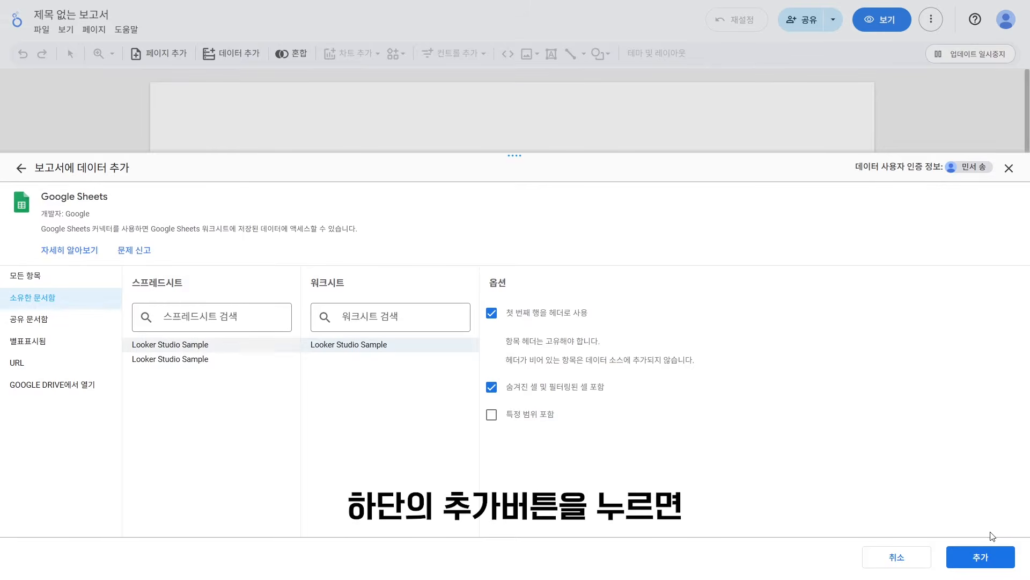
Add the selected Looker Studio Sample worksheet to the report and place a Total scorecard in the upper middle of the page.
left_click(991, 557)
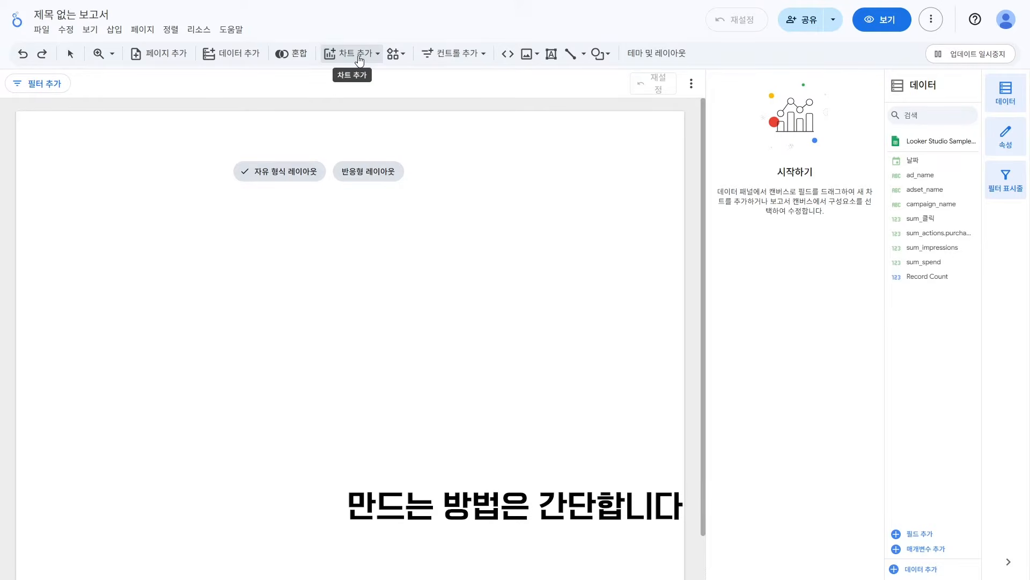
left_click(360, 57)
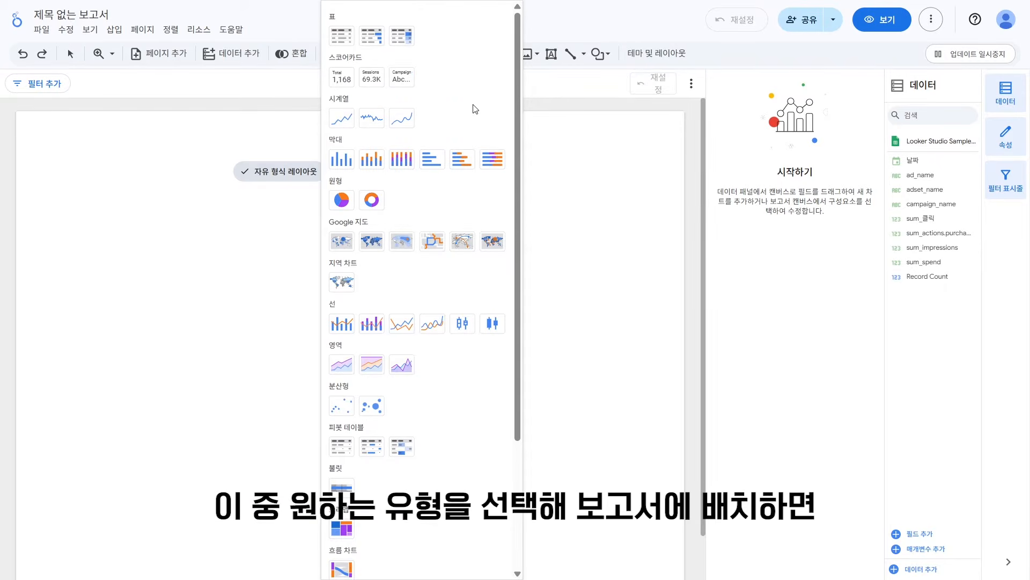
left_click(342, 78)
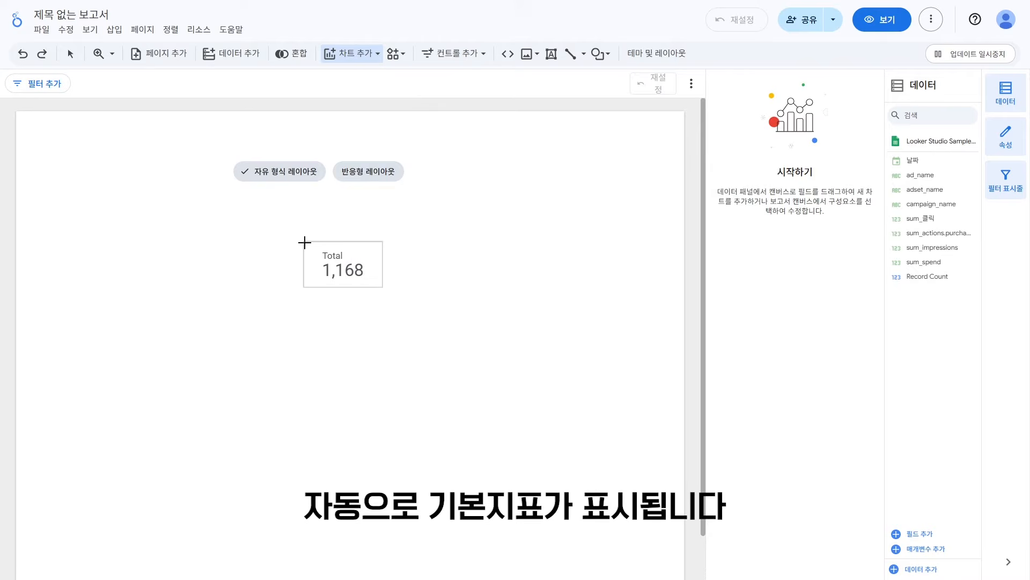
left_click(305, 243)
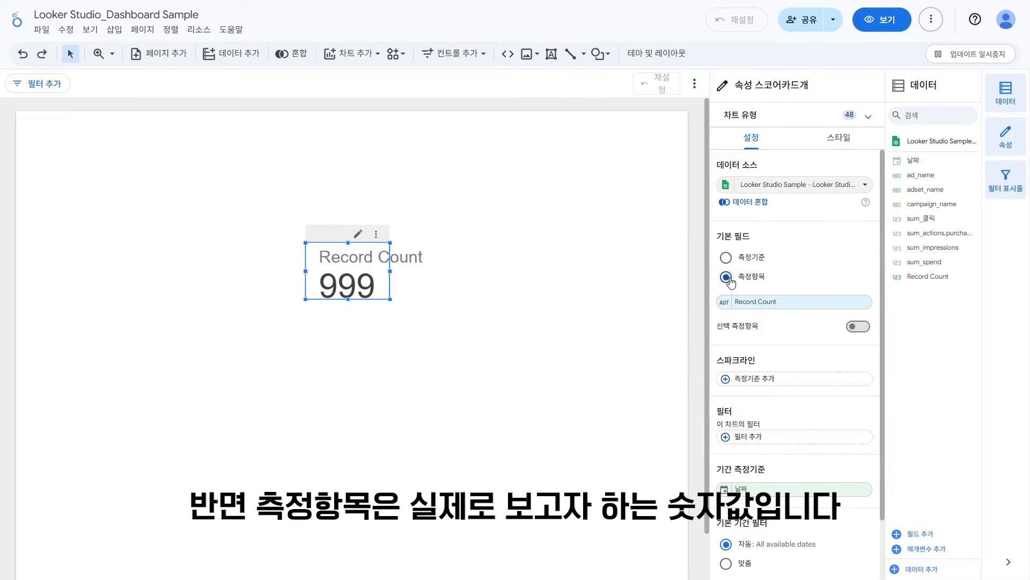
Set the scorecard's metric to sum_클릭.
left_click(734, 301)
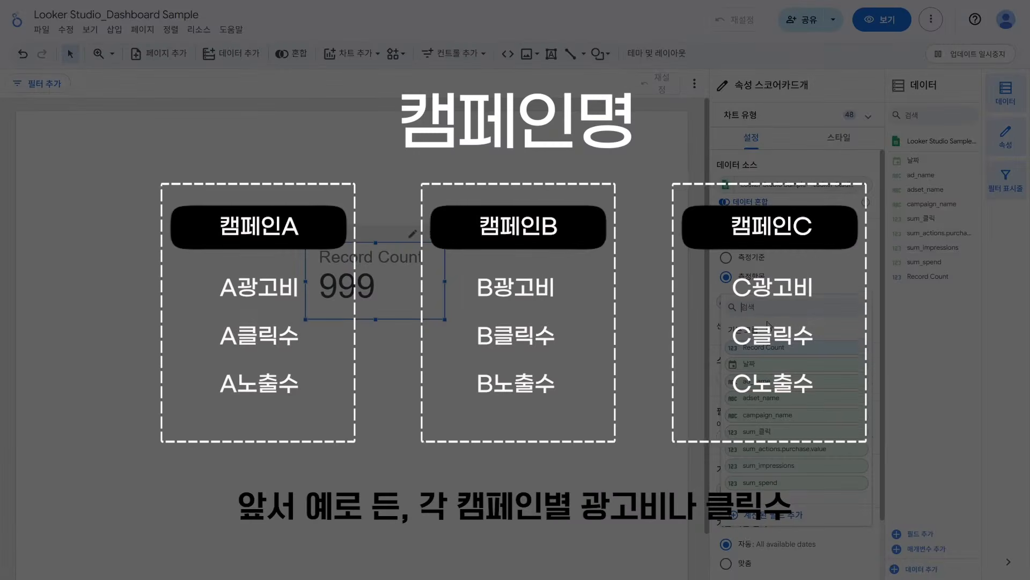
left_click(764, 434)
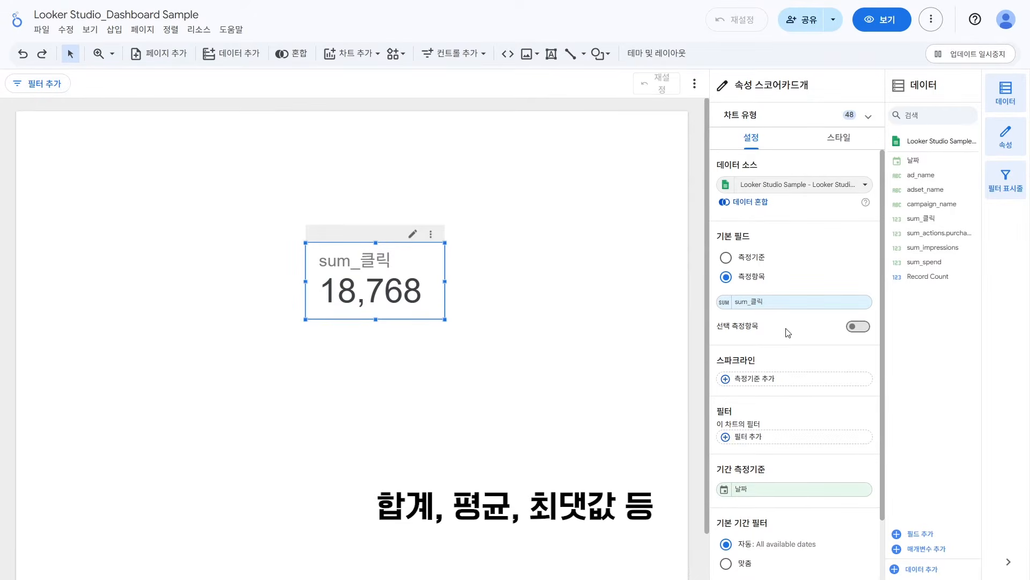
Change the aggregation of the scorecard's sum_클릭 metric to average (평균).
left_click(726, 303)
left_click(716, 446)
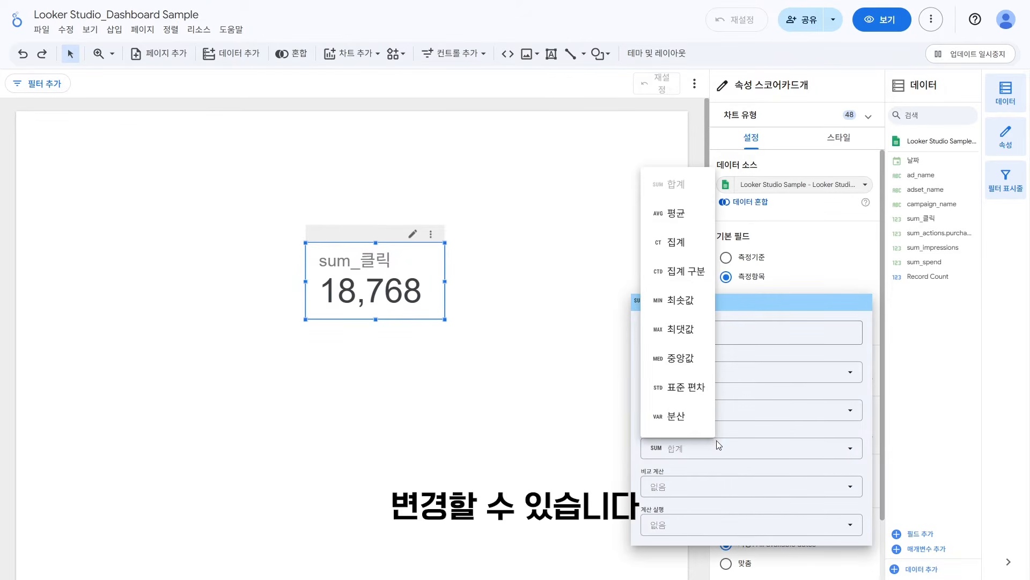
left_click(691, 215)
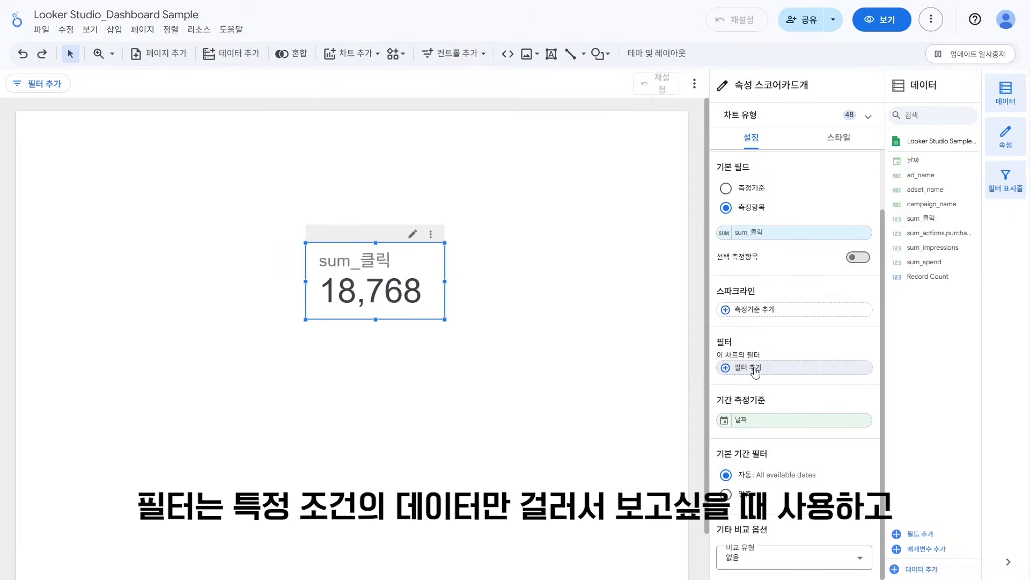
Create a scorecard filter that includes only records whose campaign_name equals (같음(=)) a chosen campaign.
left_click(755, 369)
left_click(209, 417)
left_click(379, 382)
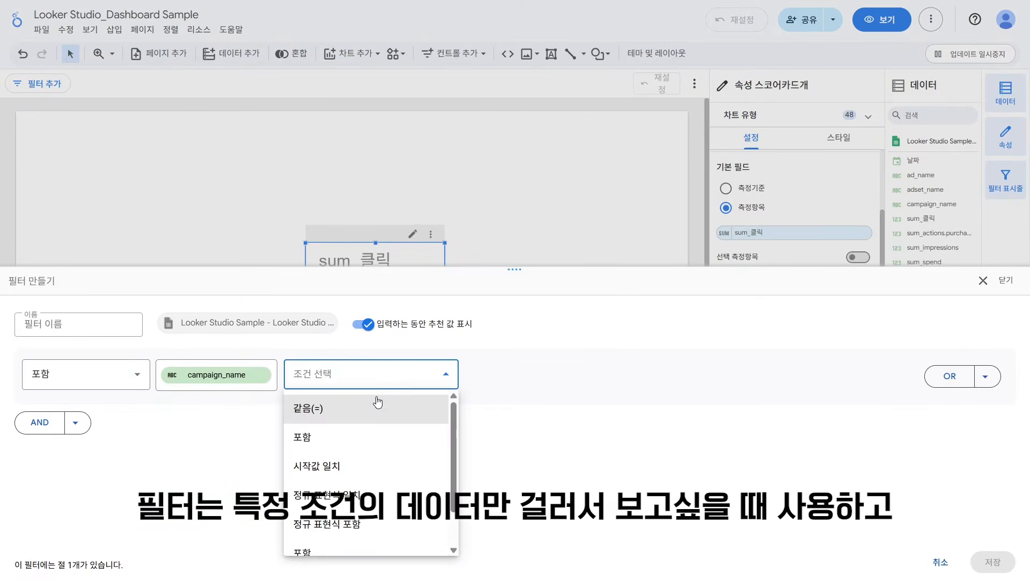
left_click(384, 407)
left_click(530, 374)
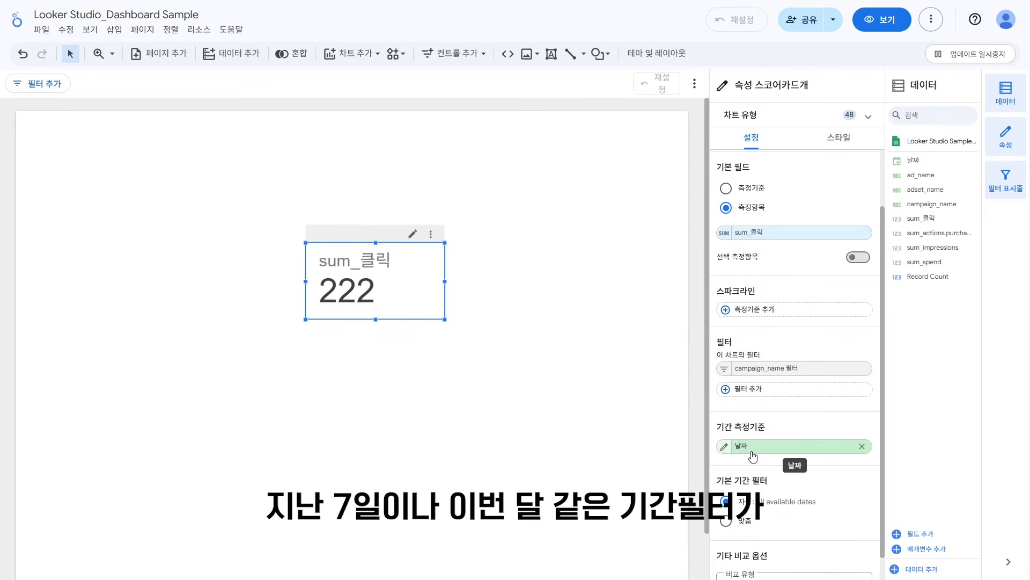
left_click(753, 447)
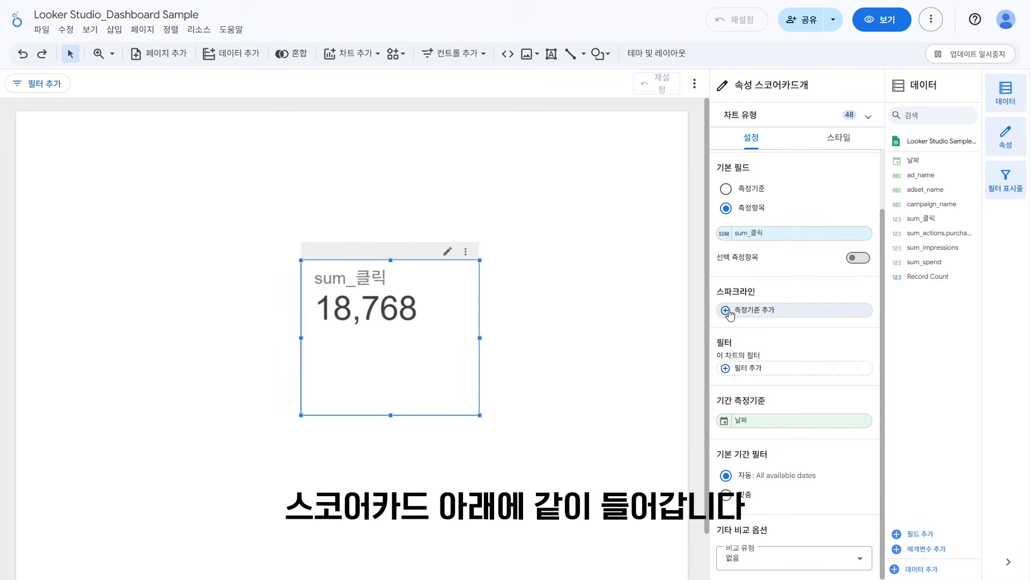
Add a sparkline to the scorecard using 날짜 as its dimension.
left_click(728, 311)
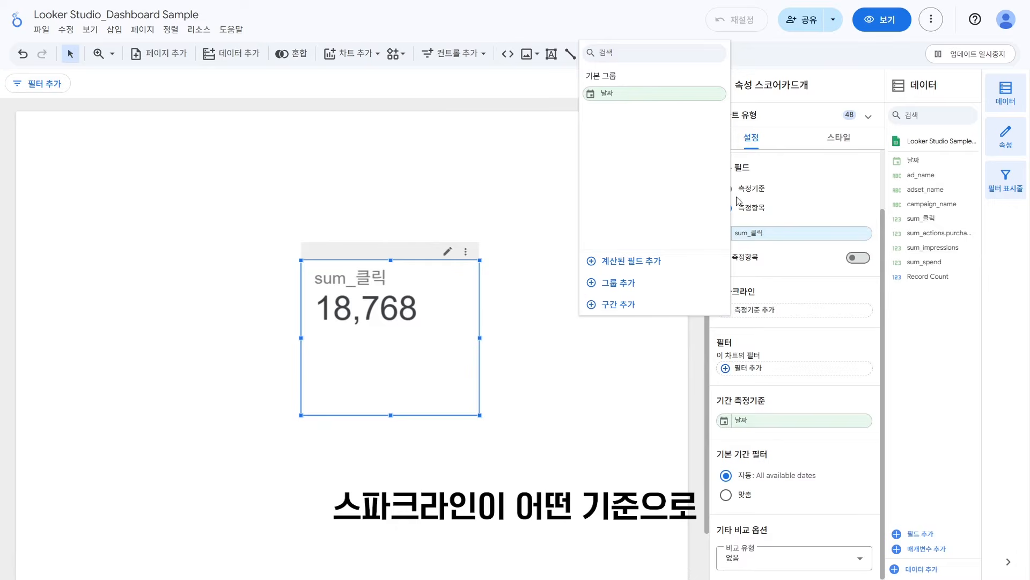
left_click(619, 95)
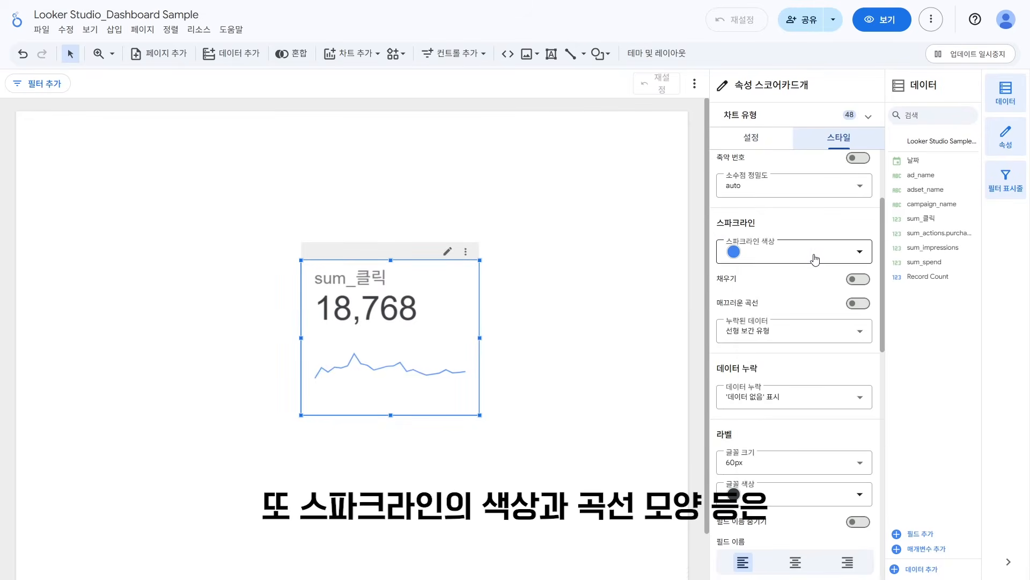
Style the scorecard's sparkline with a purple color, fill (채우기) and a smooth curve (매끄러운 곡선).
left_click(812, 252)
left_click(884, 336)
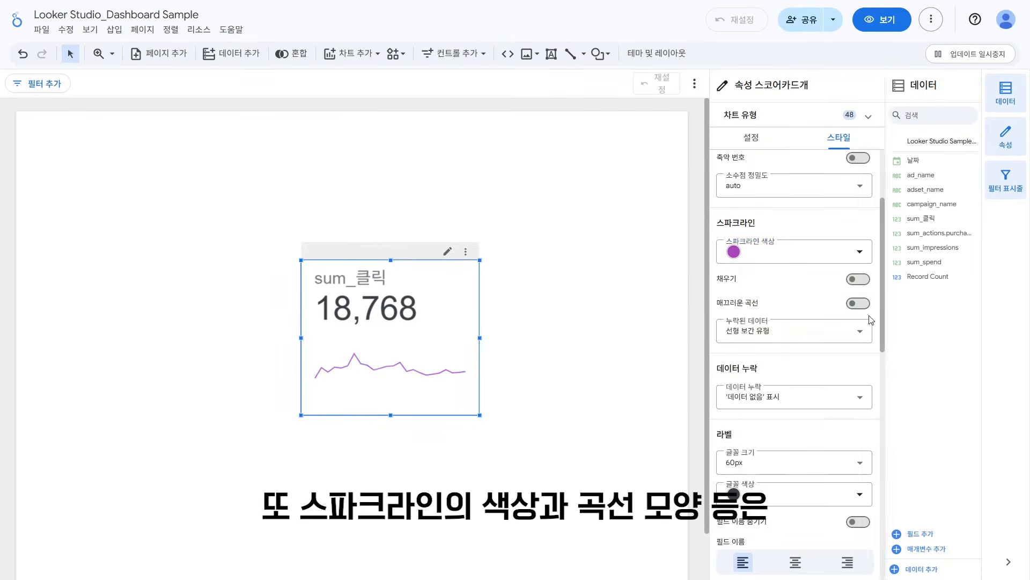
left_click(866, 284)
left_click(862, 305)
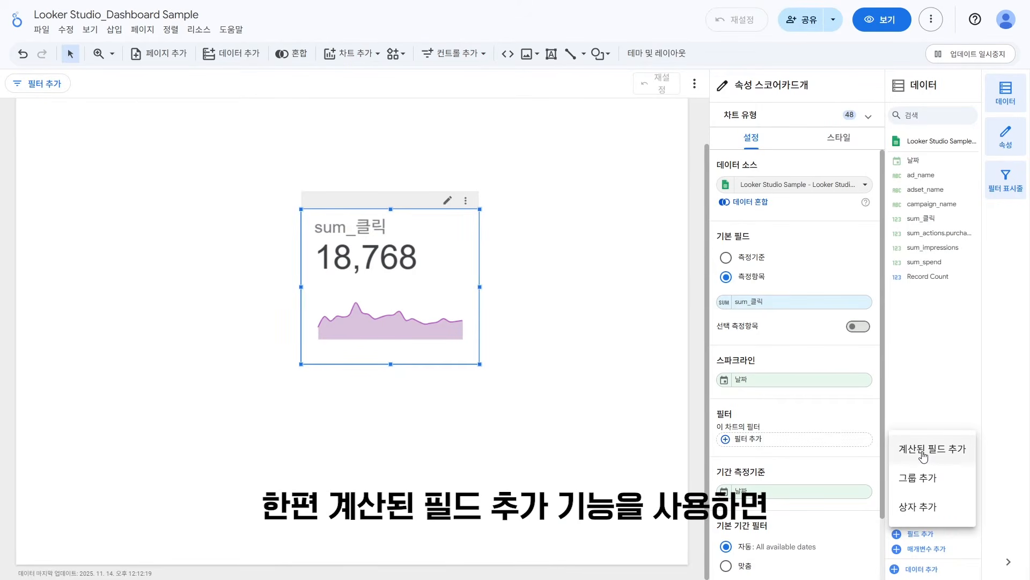
Start a new calculated field in the data source and name it CTR.
left_click(923, 449)
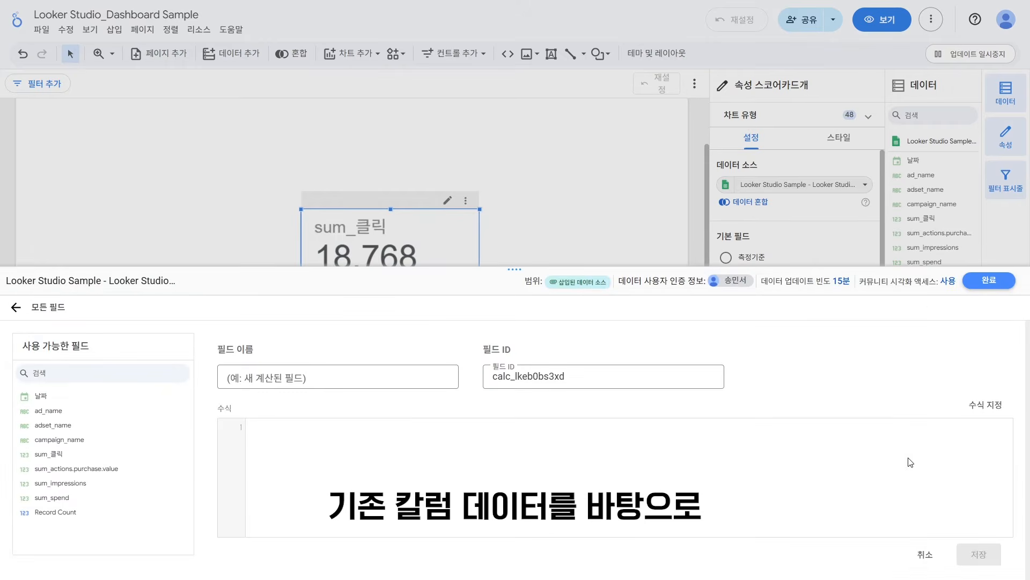
left_click(430, 383)
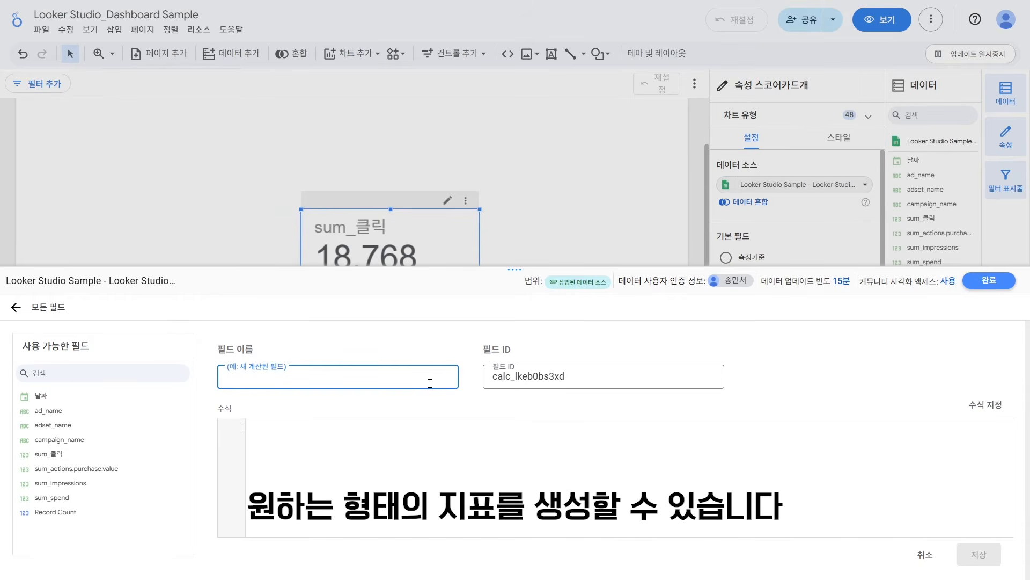
type("CTR")
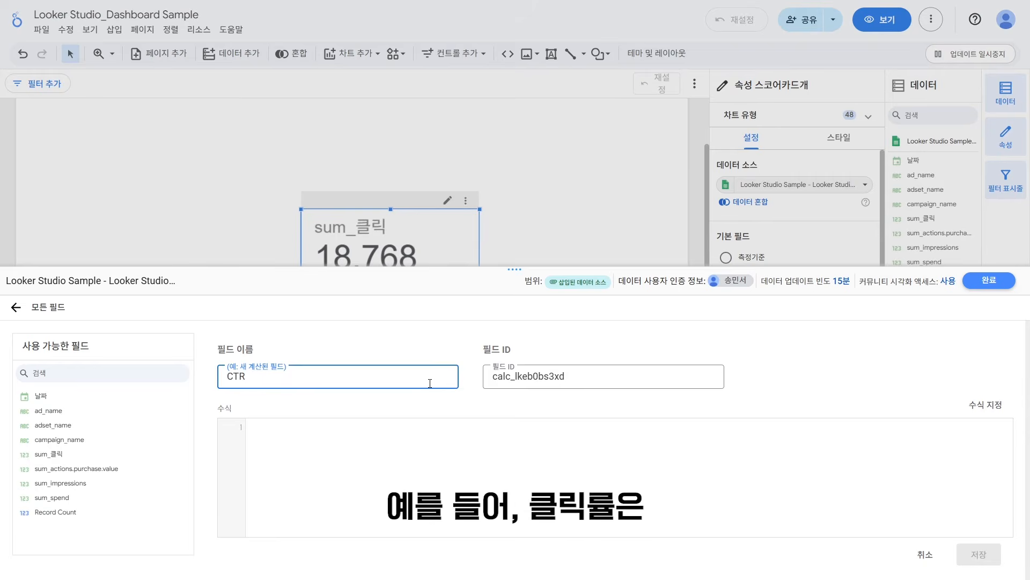
Define the CTR field with the formula SUM(sum_클릭)/SUM(sum_impressions), save it and return to the report.
left_click(429, 428)
type("SUM")
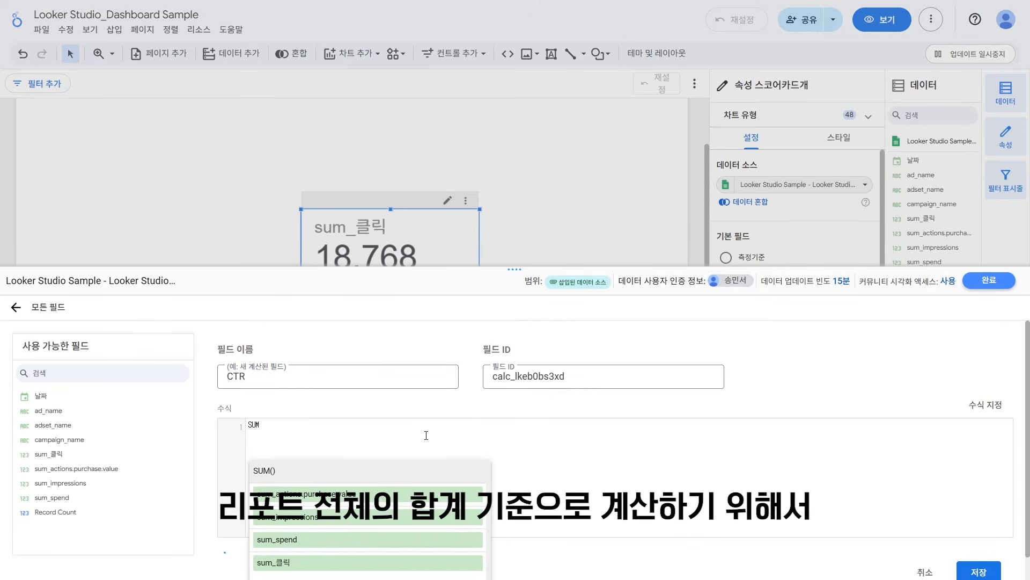
type("(sum_")
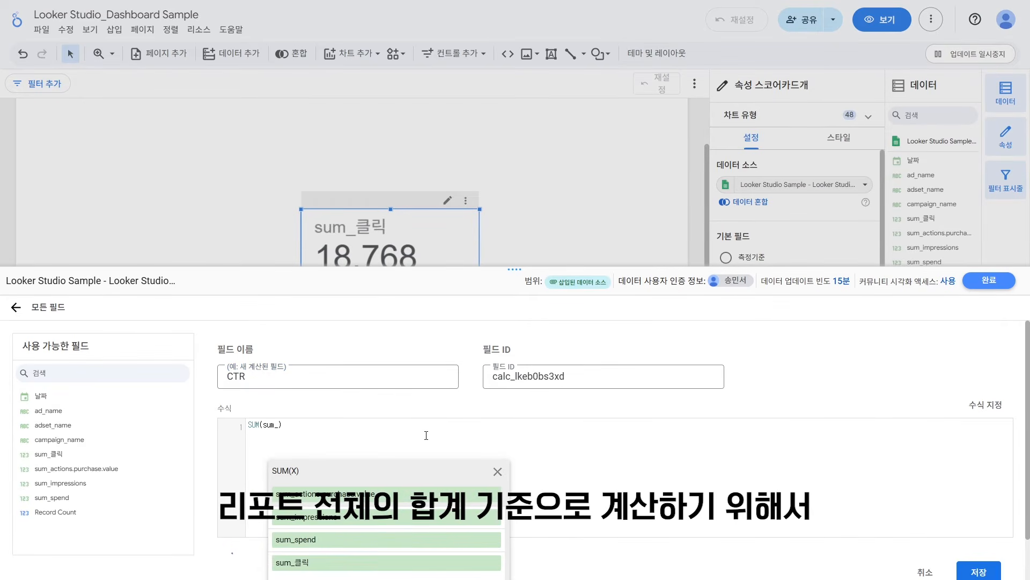
left_click(400, 563)
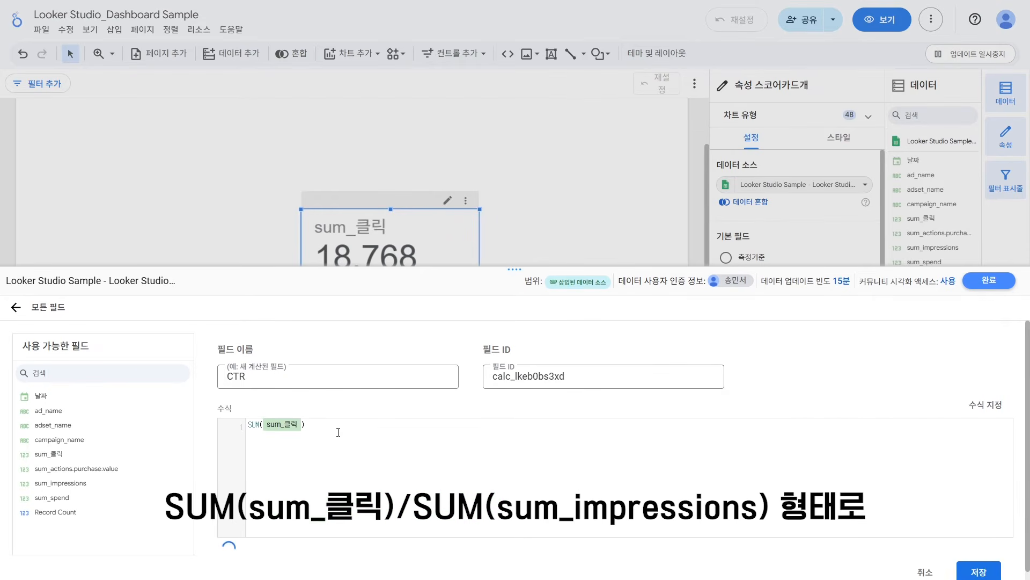
type("/SUM(s")
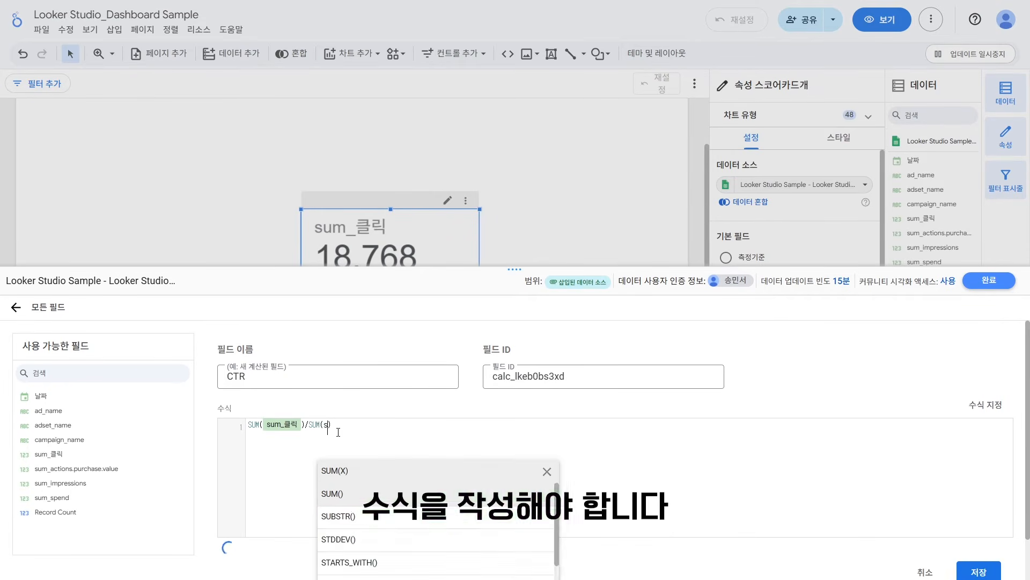
type("um_")
left_click(395, 517)
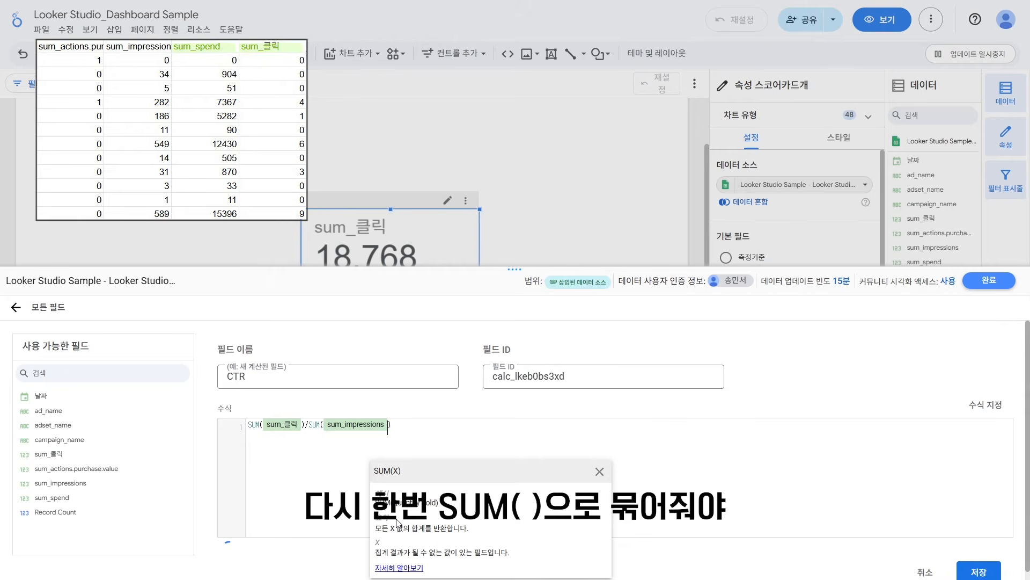
left_click(979, 571)
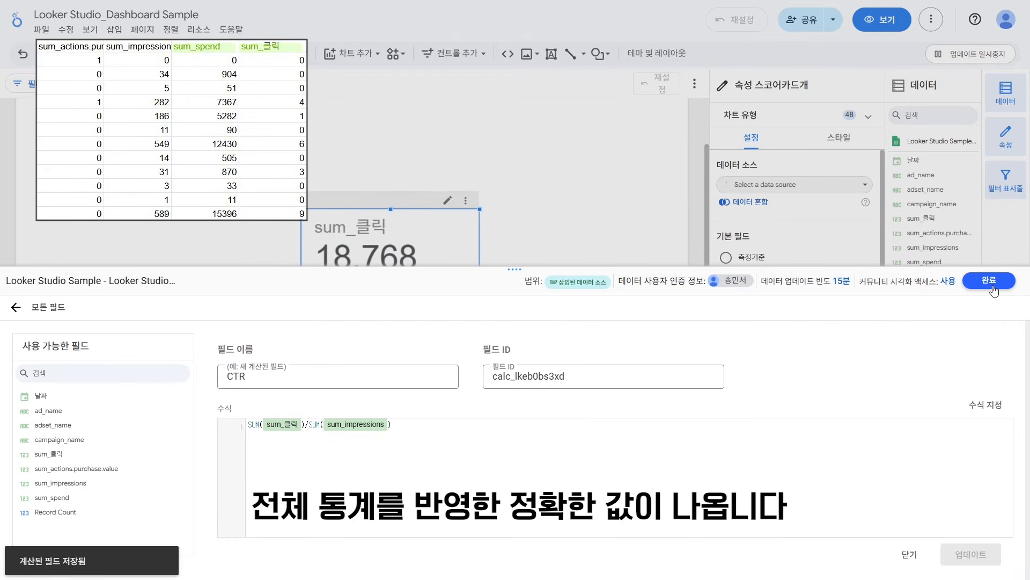
left_click(994, 290)
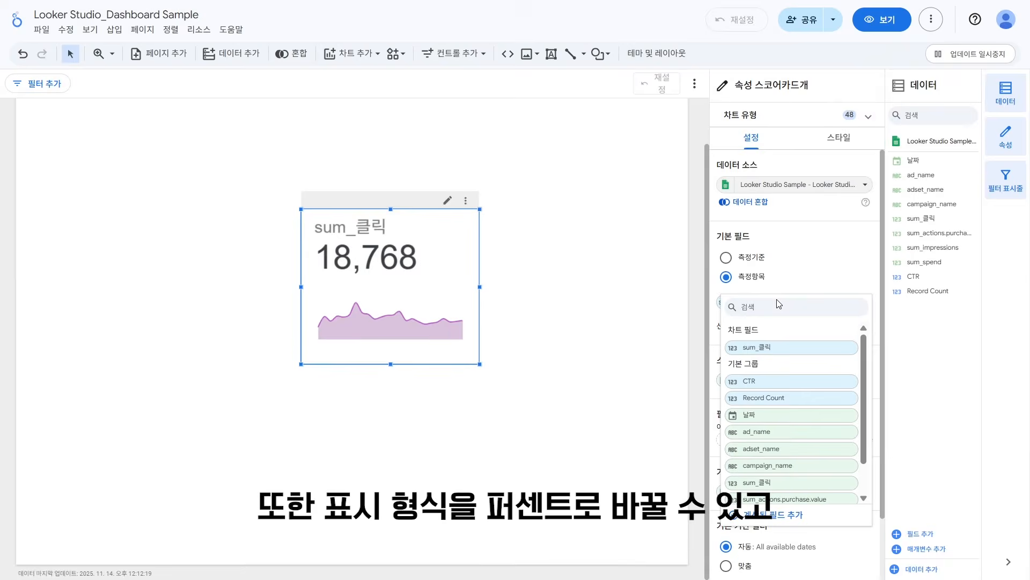
Switch the scorecard's metric to CTR and set its data type to percent (비율).
left_click(747, 380)
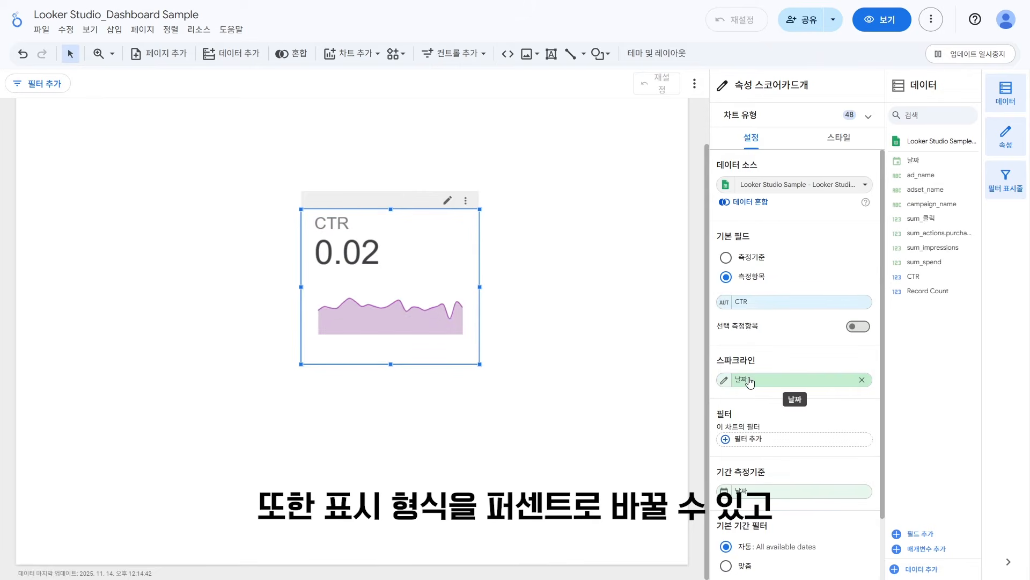
left_click(721, 301)
left_click(718, 374)
mouse_move(677, 400)
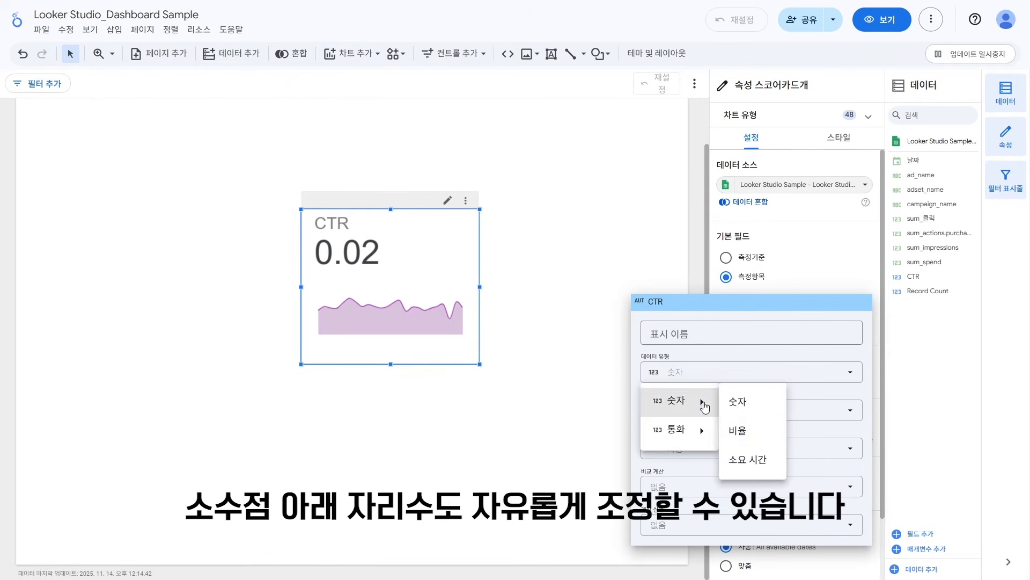
left_click(752, 427)
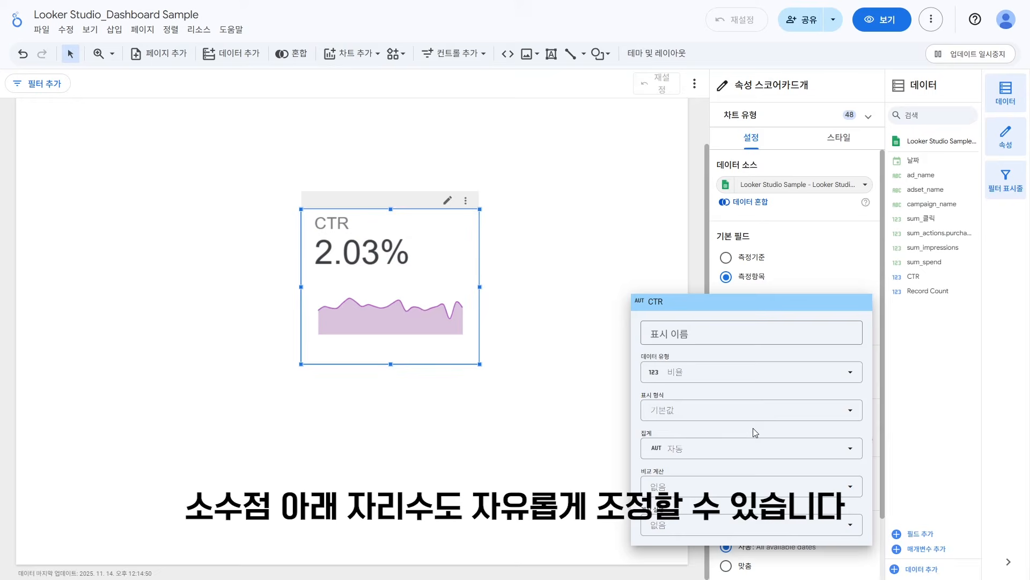
left_click(604, 482)
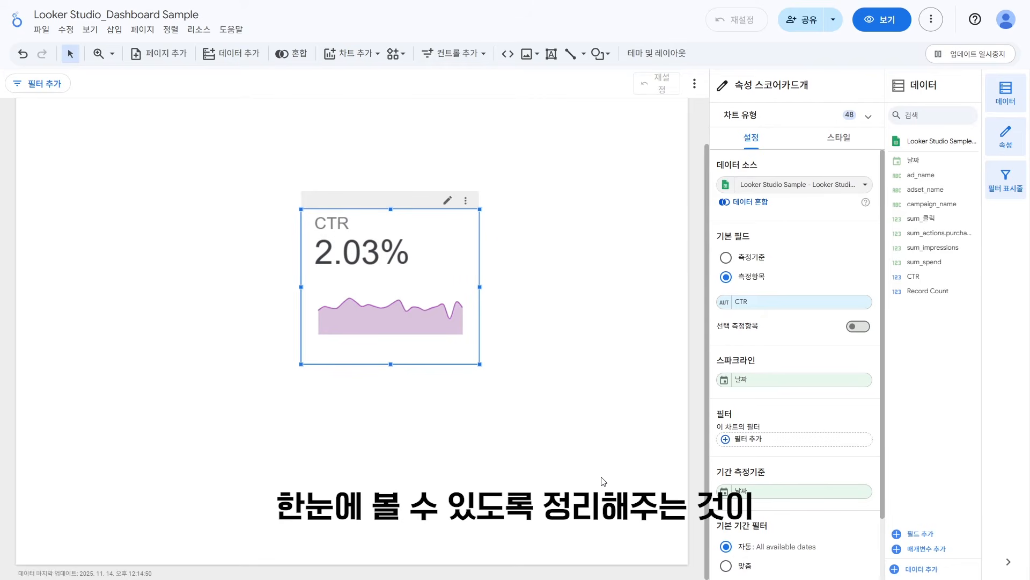